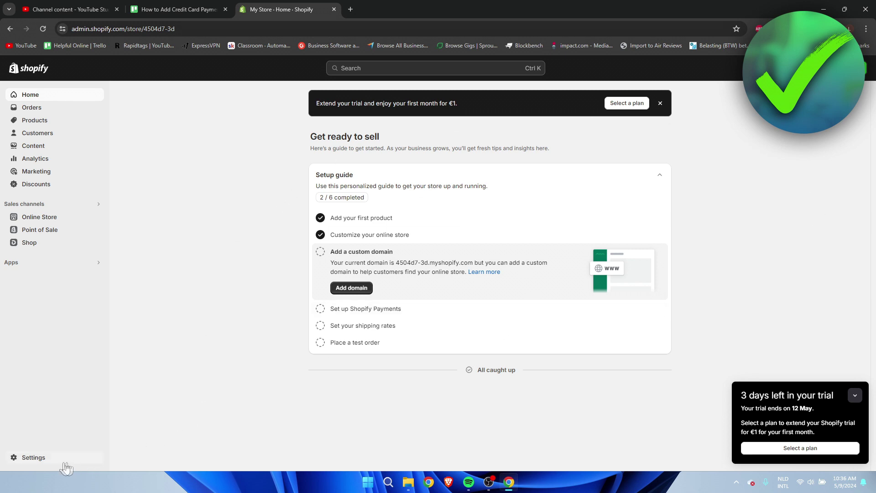
- Open the store settings for My Store from the admin sidebar
left_click(43, 458)
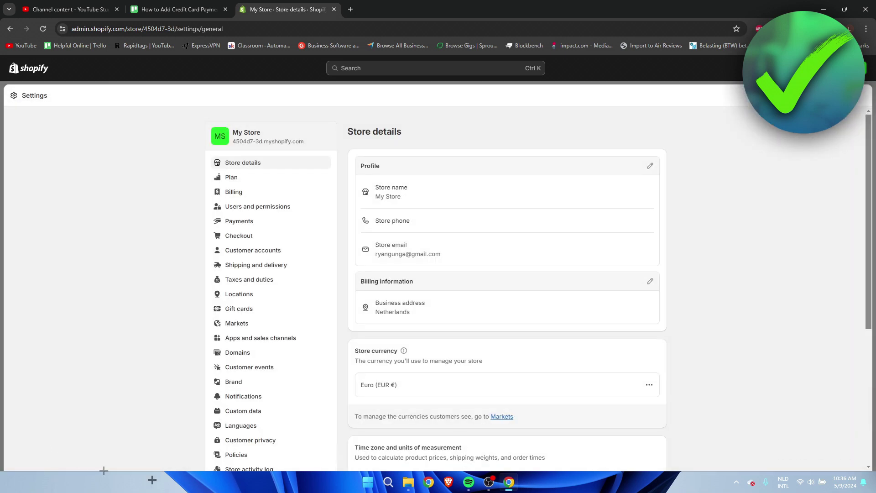
- Go to Payments settings and add a payment method under Additional payment methods
left_click(246, 227)
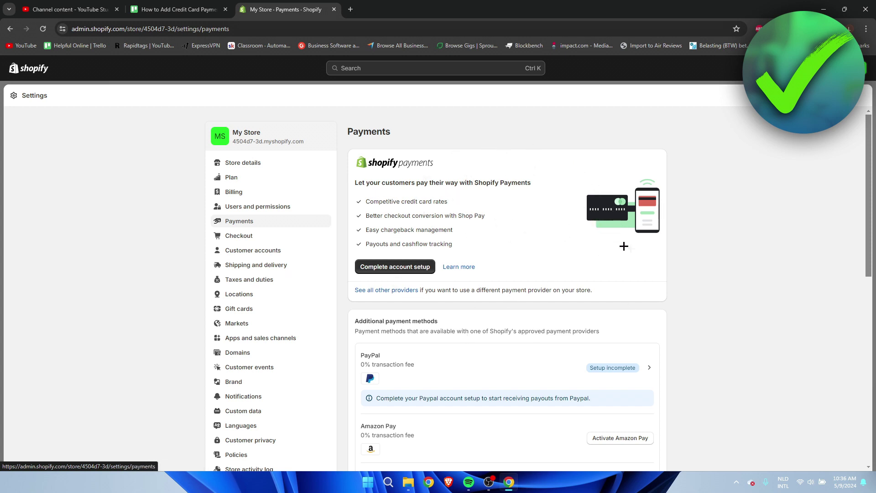
scroll(700, 265, "down", 2)
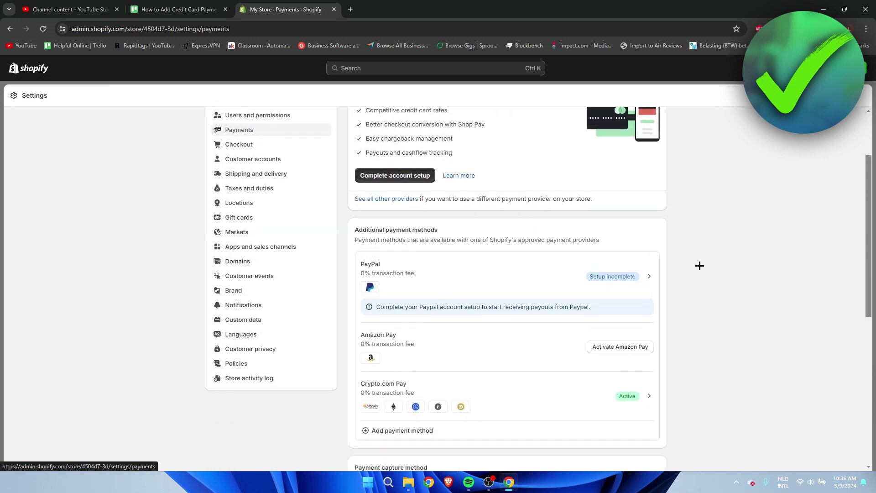
scroll(699, 266, "up", 2)
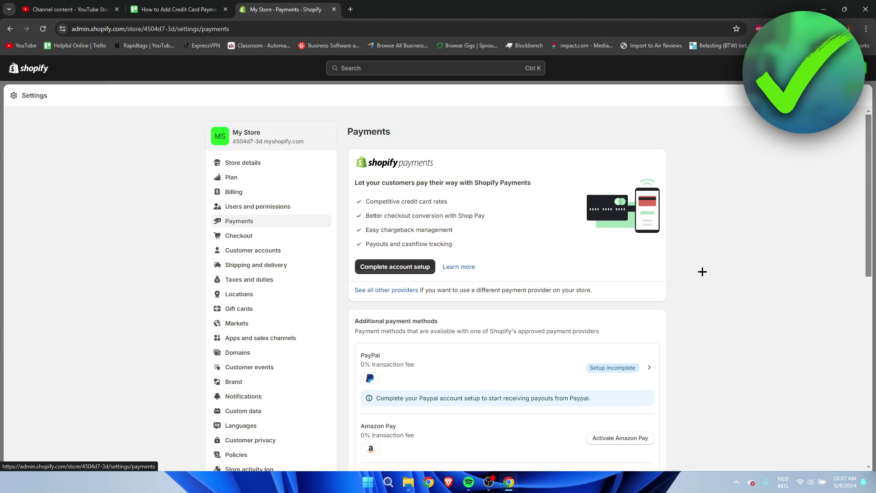
scroll(703, 271, "down", 2)
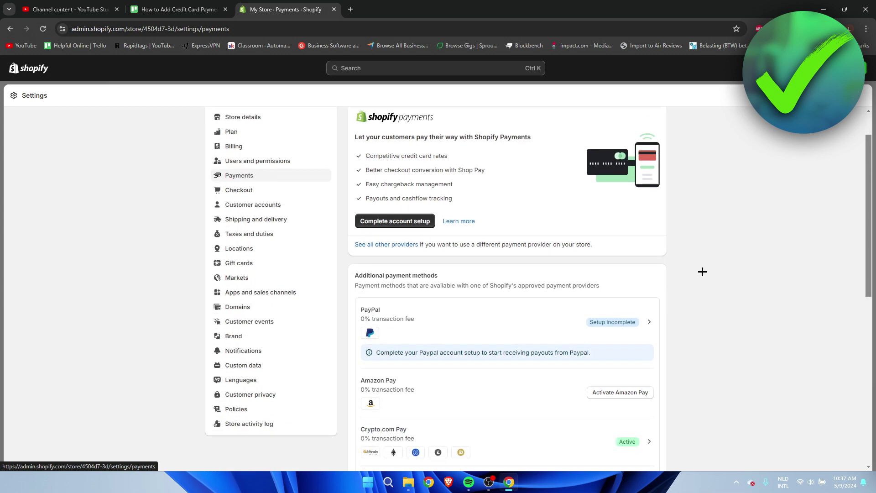
left_click_drag(358, 229, 444, 229)
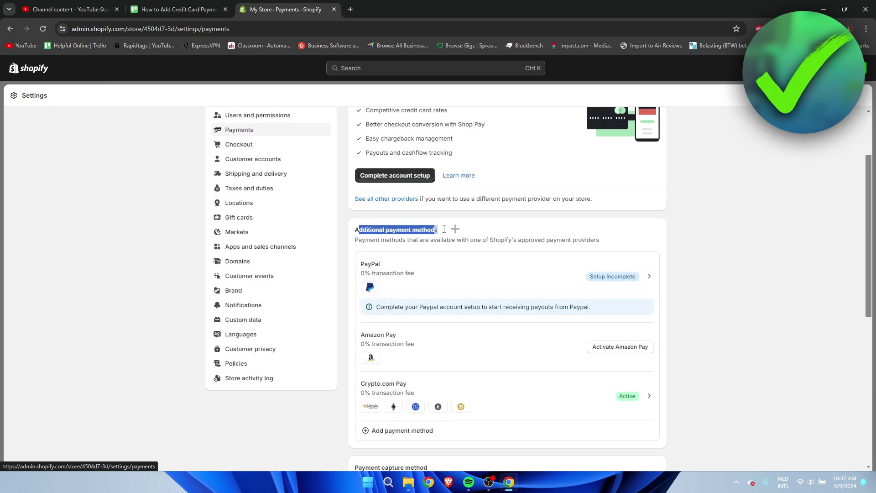
left_click(495, 228)
scroll(495, 229, "down", 1)
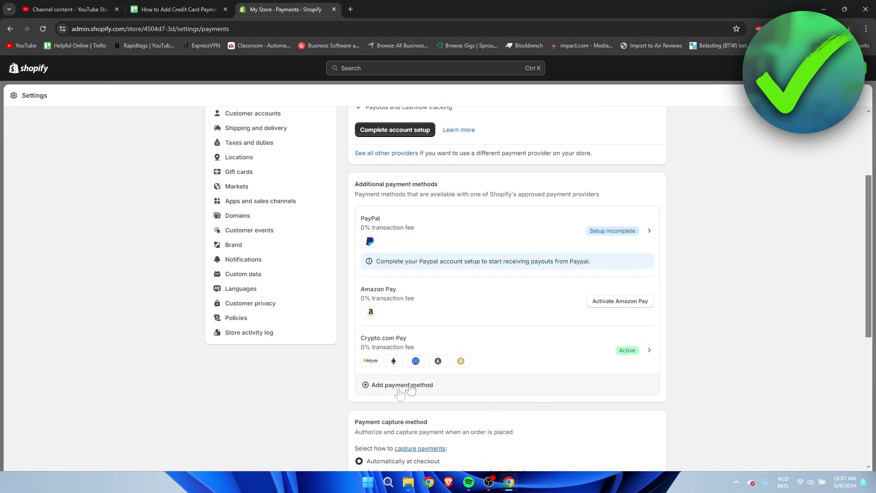
left_click(412, 391)
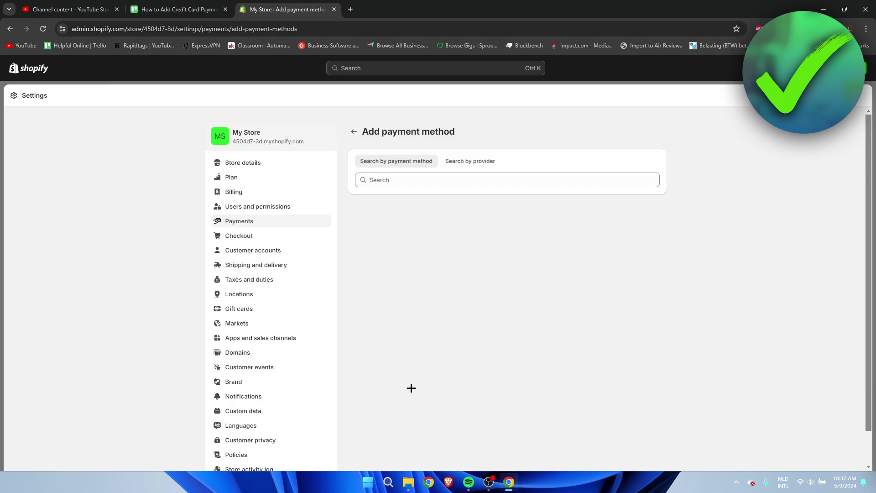
- Search payment methods for 'visa' and filter to the 55 Visa-supporting providers
left_click(412, 181)
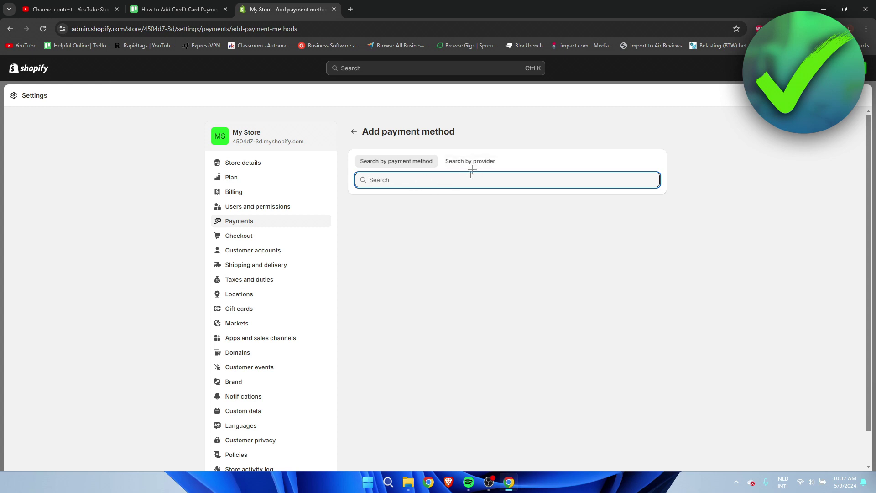
type("visa")
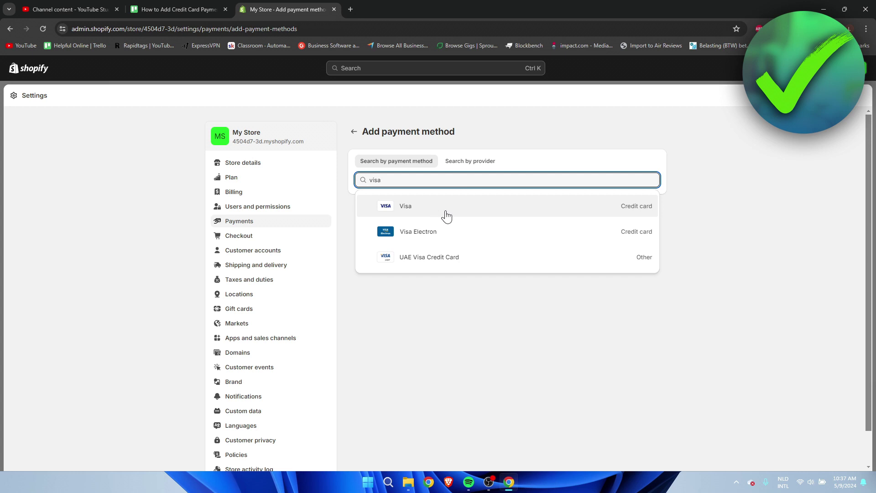
left_click(452, 217)
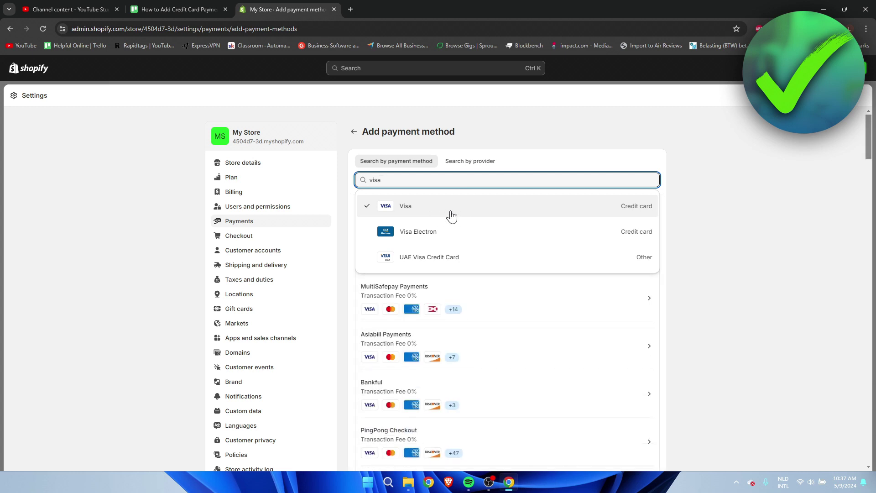
left_click(704, 225)
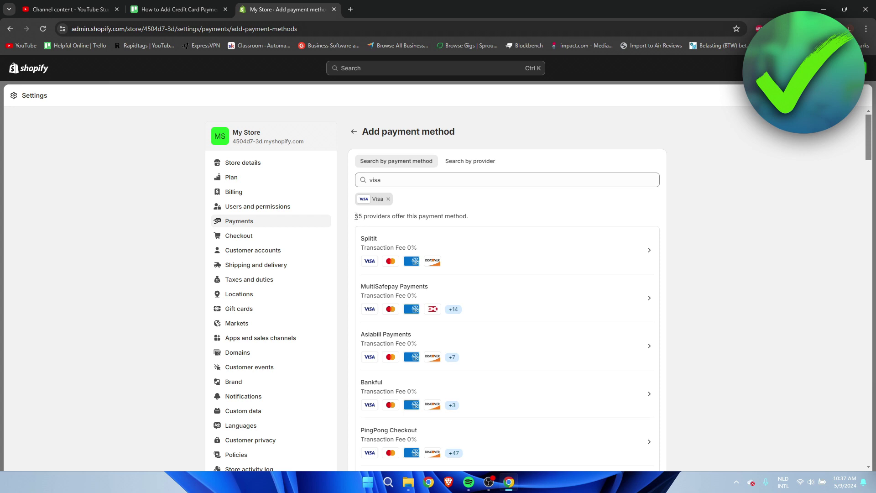
left_click_drag(356, 217, 363, 217)
left_click(412, 217)
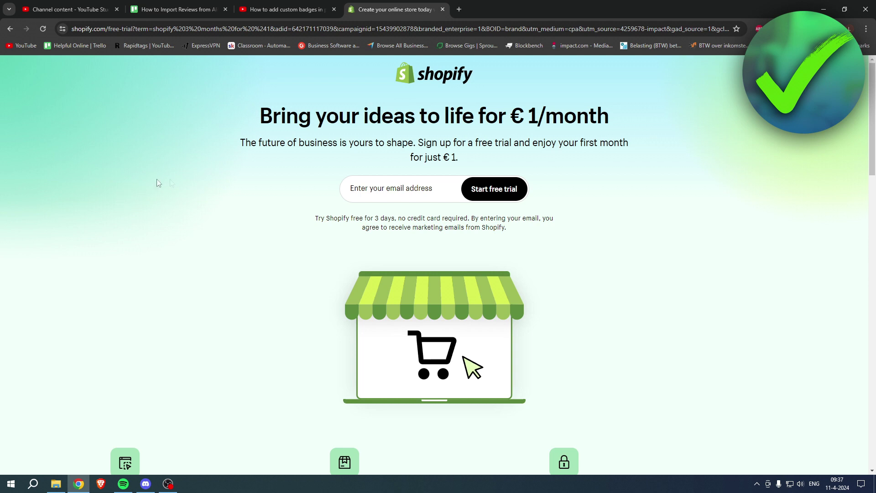
mouse_move(251, 124)
left_mouse_down()
mouse_move(414, 103)
mouse_move(607, 113)
left_mouse_up()
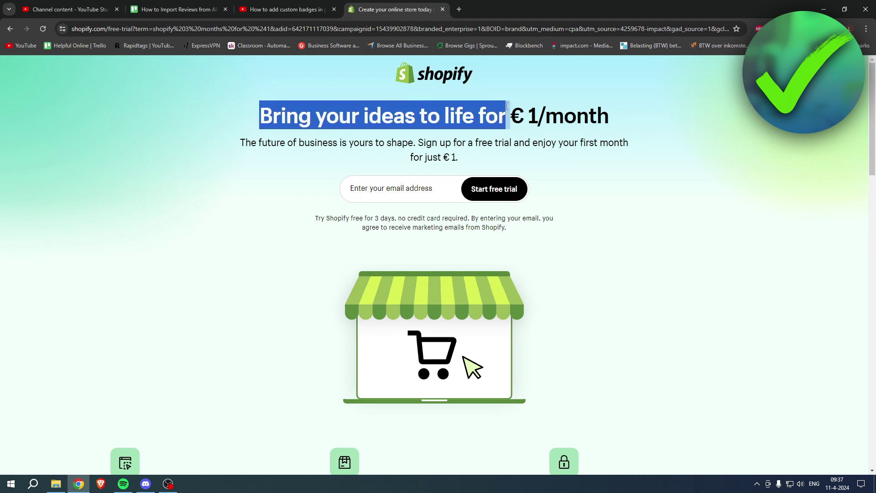
left_click(608, 115)
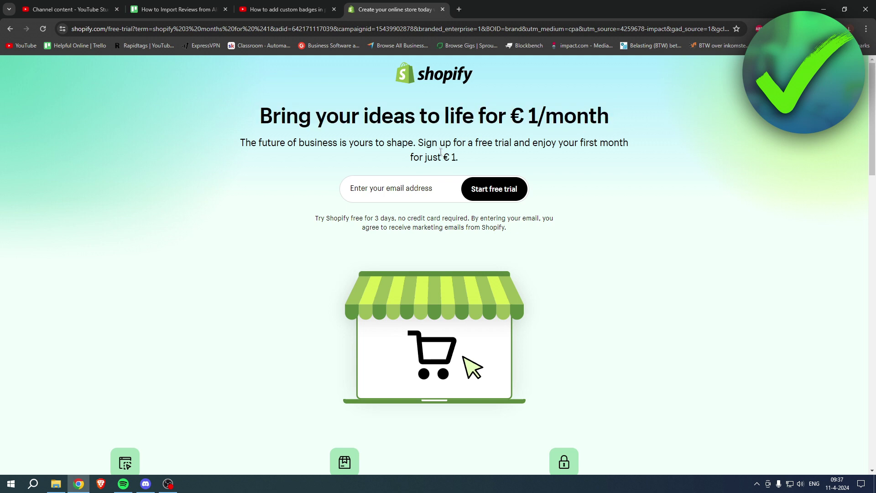
left_click_drag(423, 144, 629, 143)
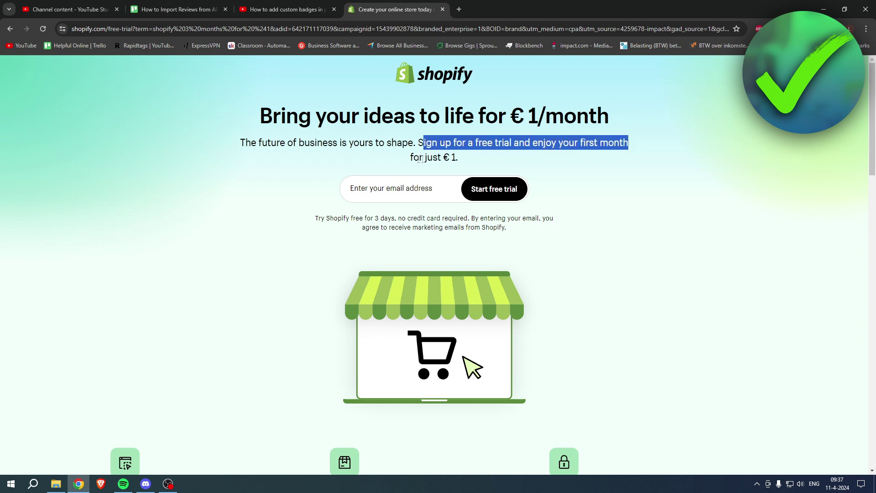
left_click_drag(410, 156, 465, 159)
left_click(465, 159)
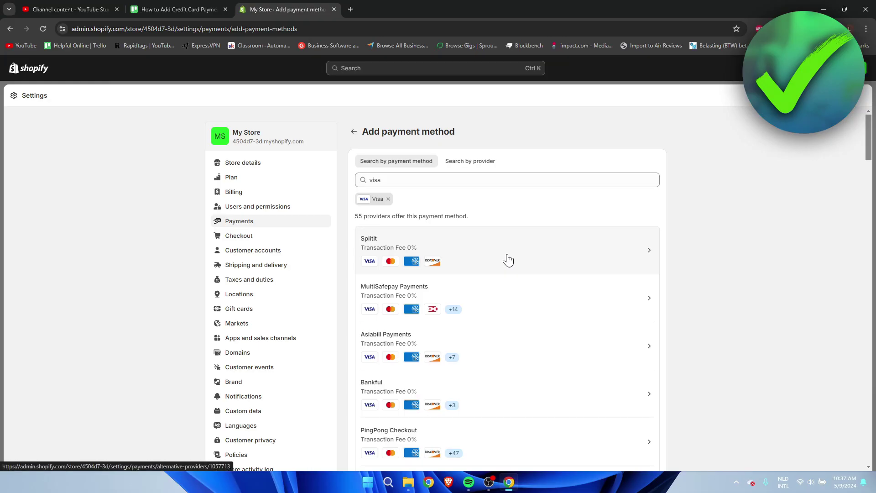
- Scroll the Visa provider list past Paysera, Revolut, Payoneer and Verifone to Skrill Official
scroll(508, 261, "down", 2)
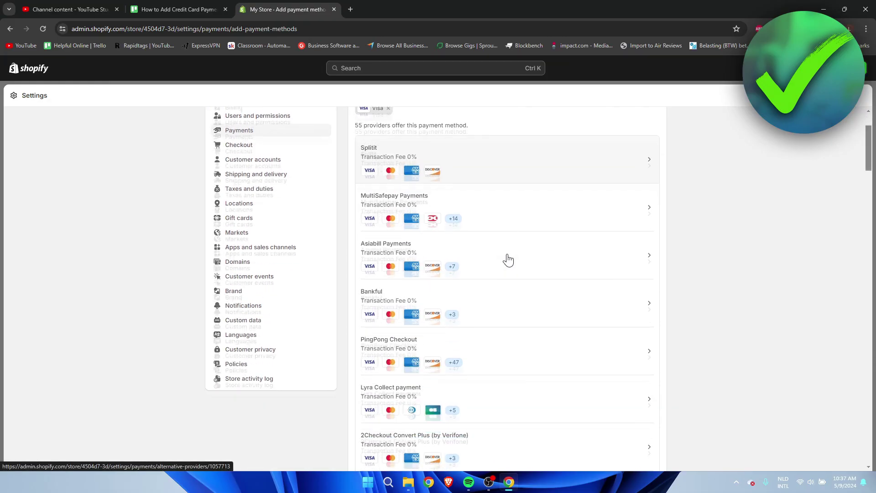
scroll(508, 260, "down", 2)
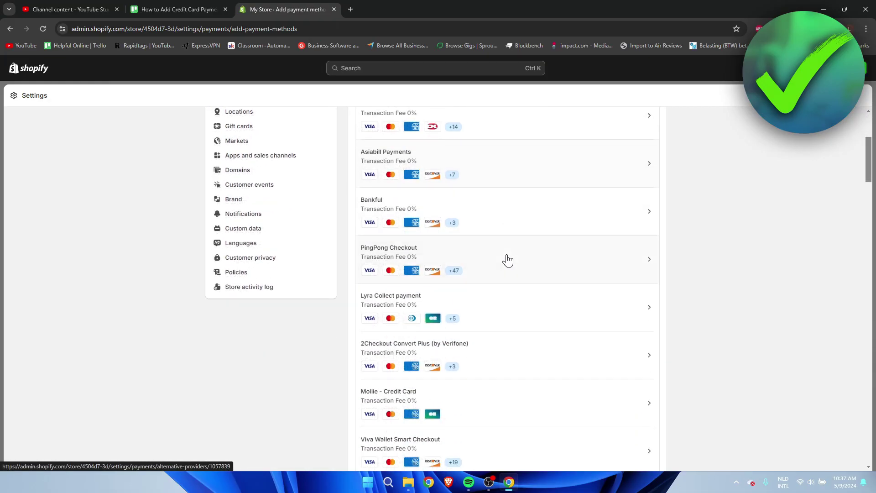
scroll(506, 259, "down", 2)
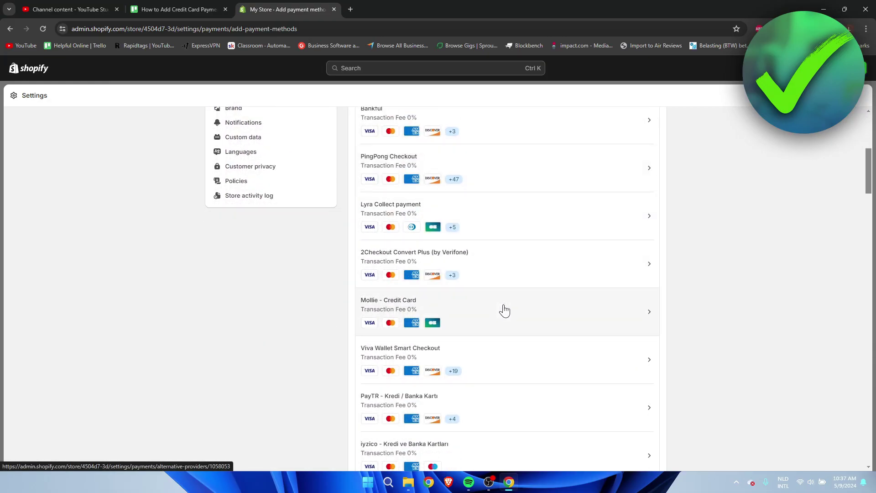
scroll(504, 310, "down", 3)
scroll(504, 310, "down", 4)
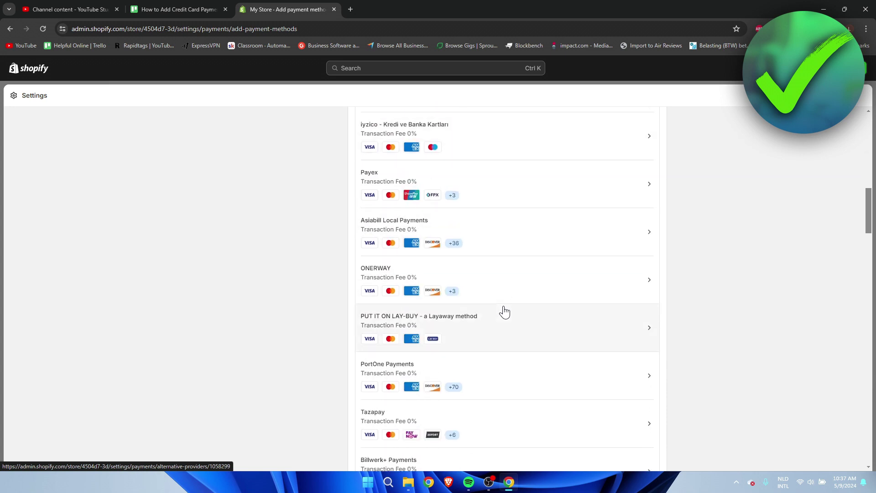
scroll(503, 310, "down", 2)
scroll(485, 375, "down", 3)
scroll(507, 411, "down", 1)
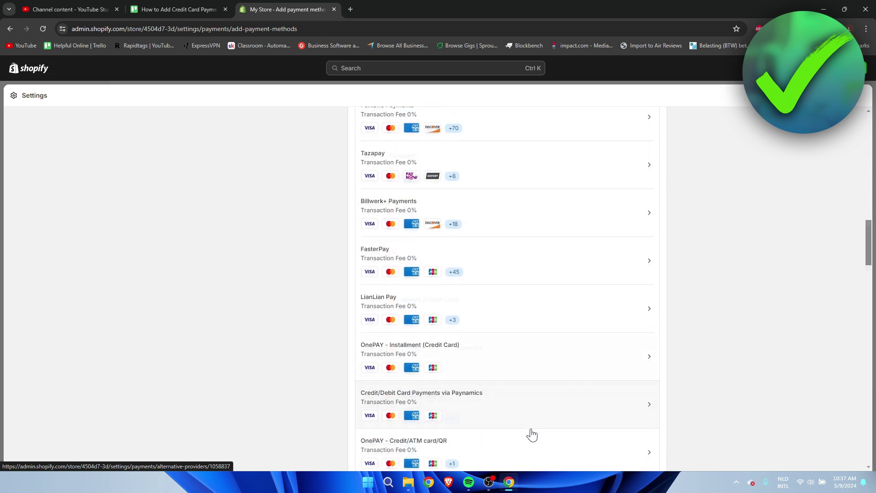
scroll(536, 434, "down", 4)
scroll(548, 435, "down", 3)
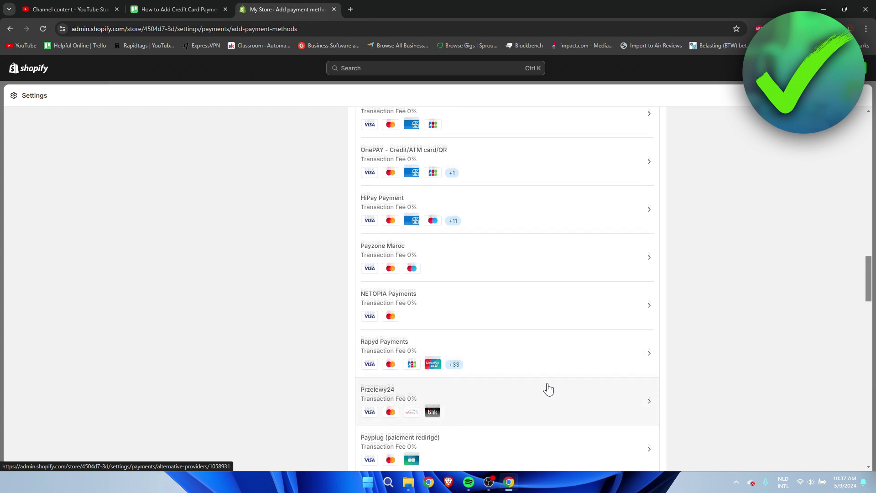
scroll(548, 390, "down", 4)
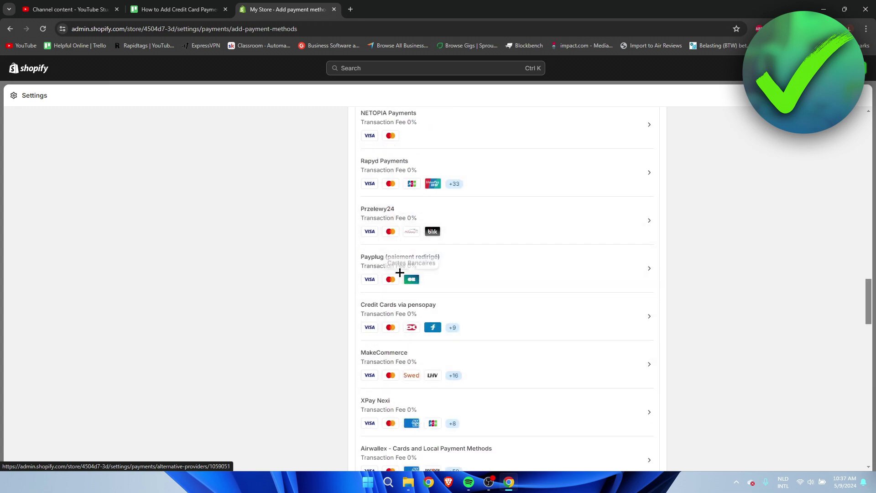
scroll(461, 327, "up", 2)
scroll(461, 327, "up", 1)
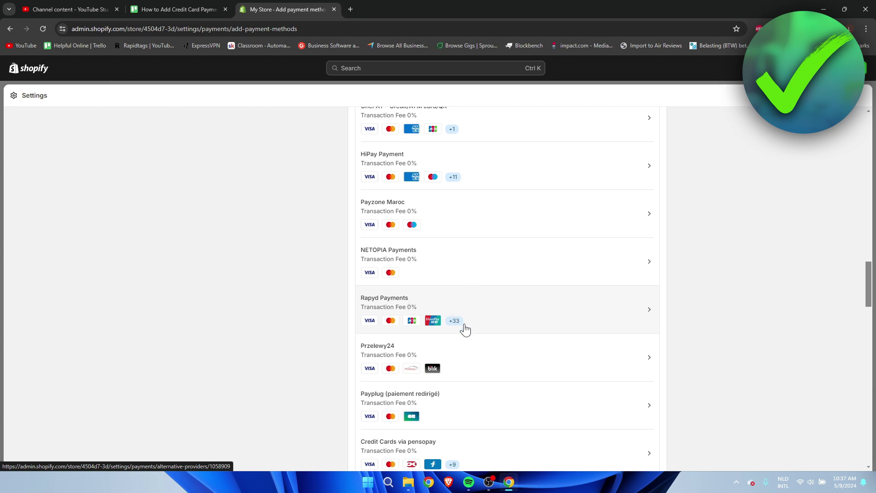
scroll(550, 366, "down", 2)
scroll(550, 365, "down", 2)
scroll(552, 367, "down", 2)
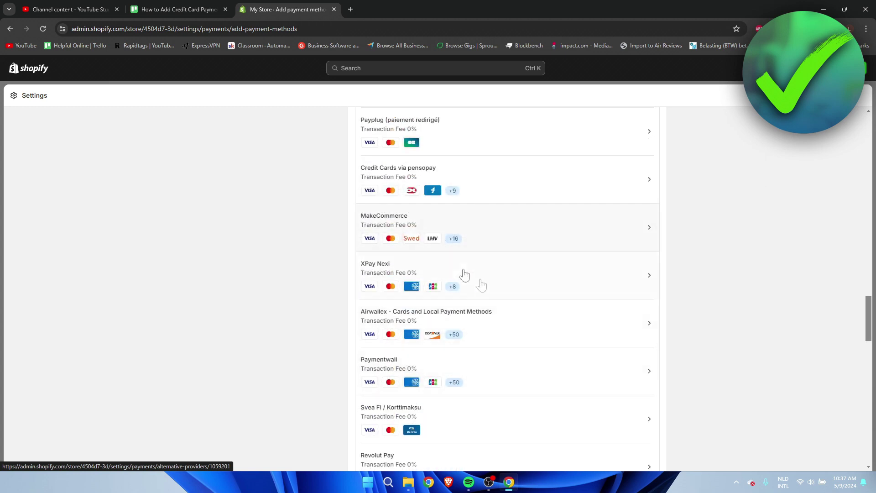
scroll(727, 411, "down", 3)
middle_click(721, 419)
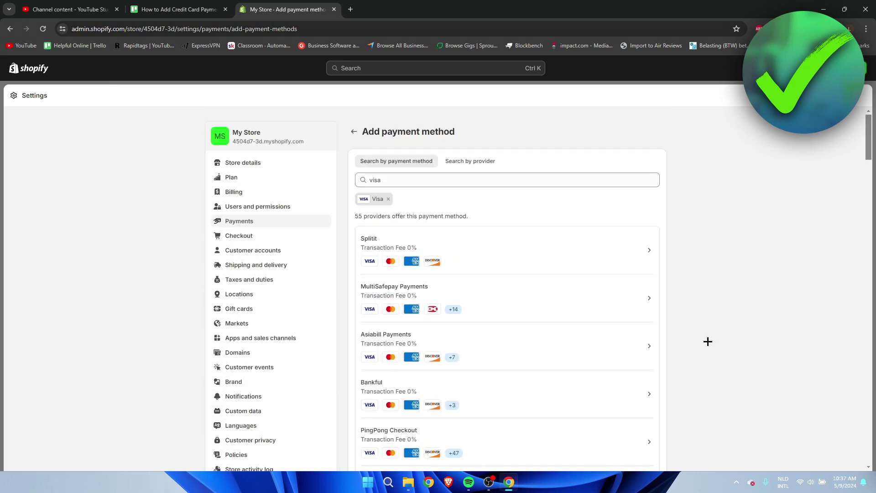
scroll(360, 400, "down", 4)
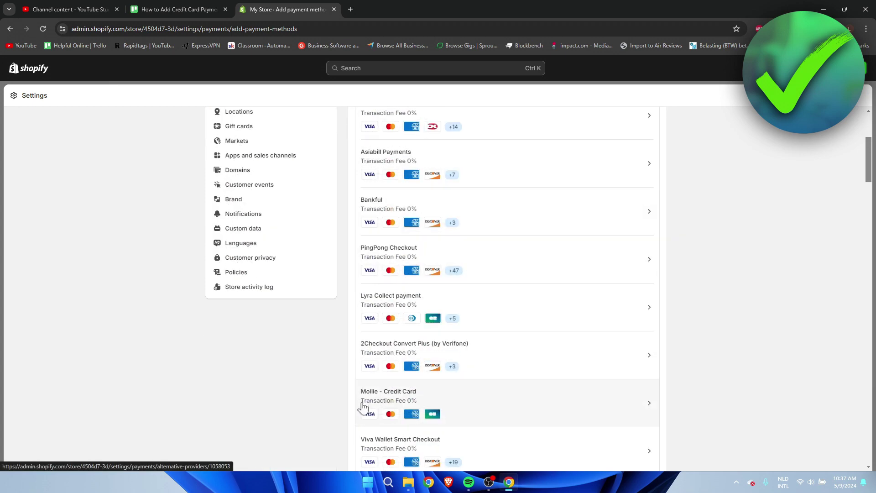
scroll(360, 401, "down", 2)
scroll(360, 402, "down", 5)
scroll(360, 403, "down", 5)
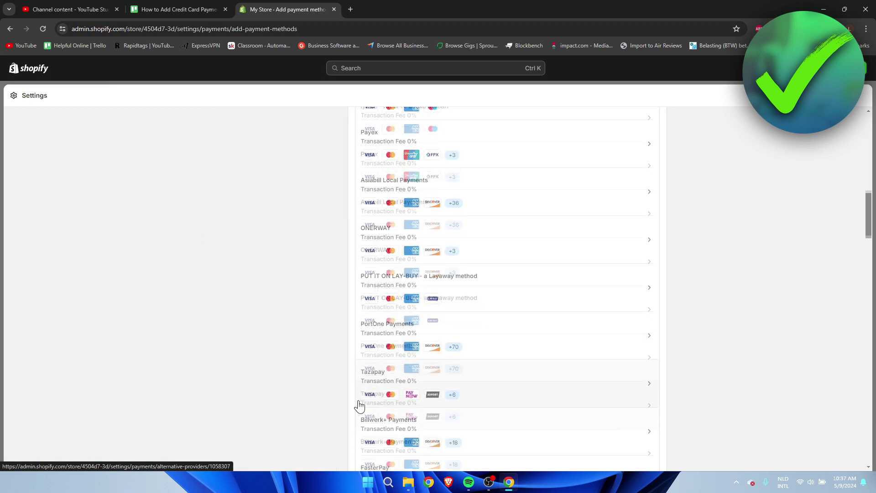
scroll(359, 404, "down", 5)
scroll(359, 406, "down", 5)
scroll(358, 408, "down", 3)
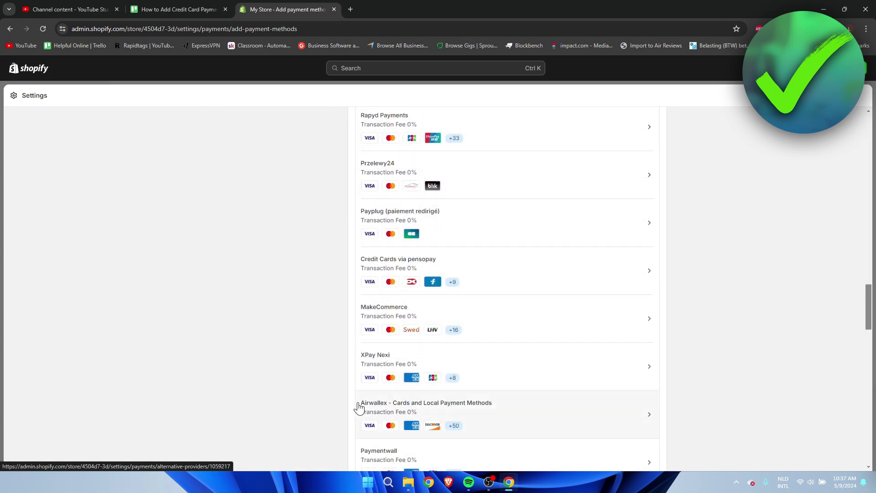
scroll(357, 410, "down", 4)
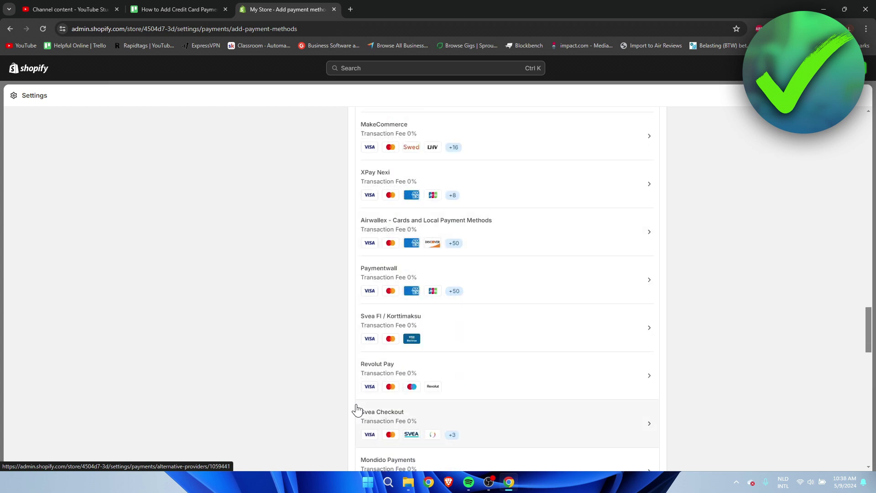
scroll(357, 409, "down", 4)
scroll(357, 410, "down", 2)
scroll(357, 409, "down", 5)
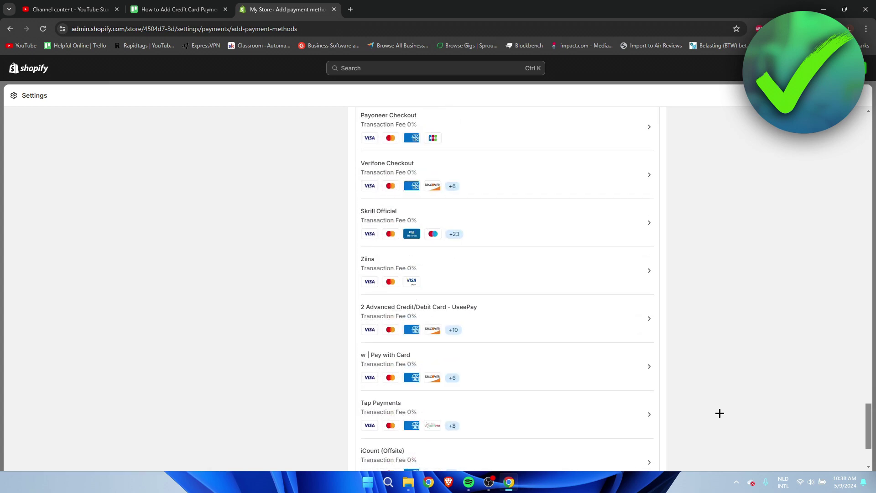
scroll(720, 412, "up", 1)
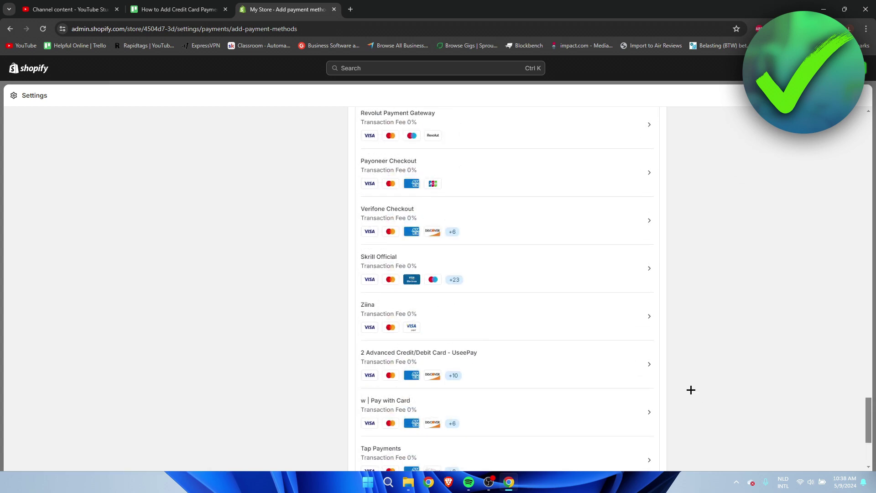
scroll(741, 396, "up", 1)
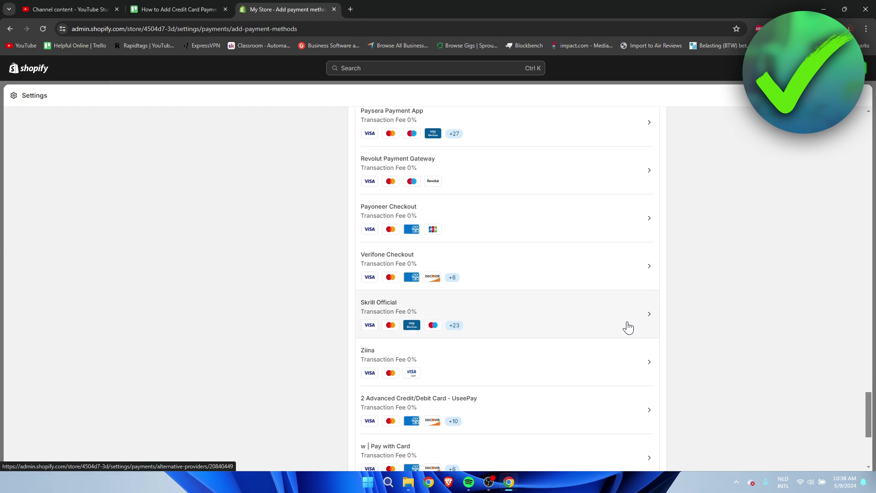
- Open Skrill Official's provider page, read its description, and start installing it
left_click(520, 307)
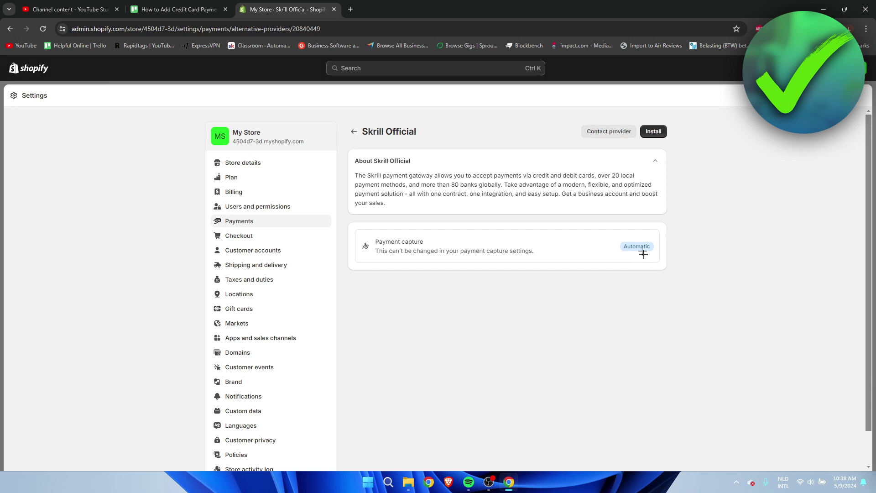
left_click_drag(354, 160, 689, 204)
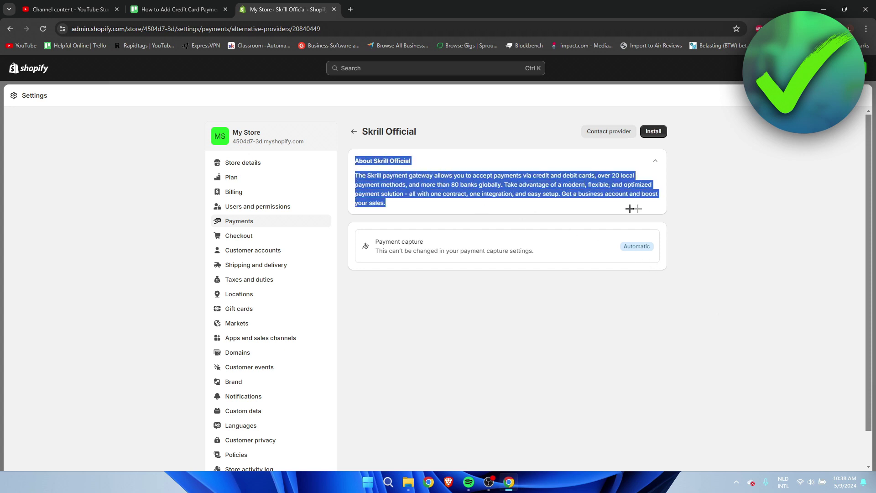
left_click(690, 204)
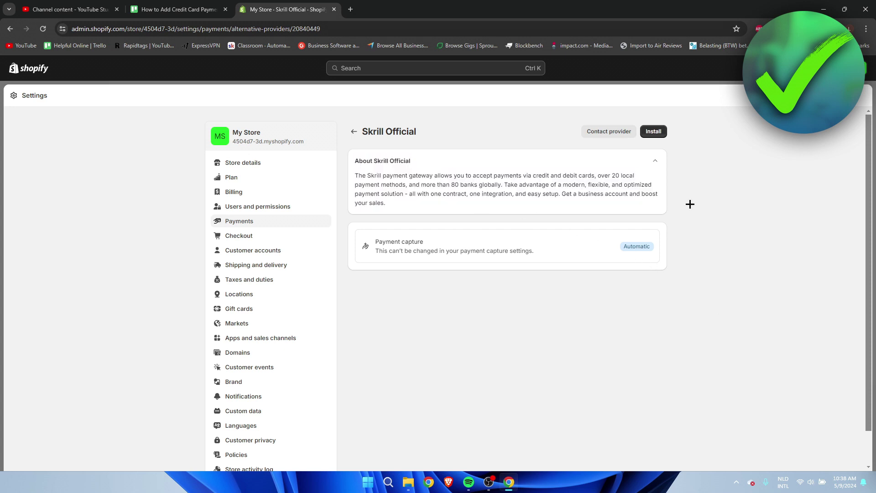
left_click(657, 141)
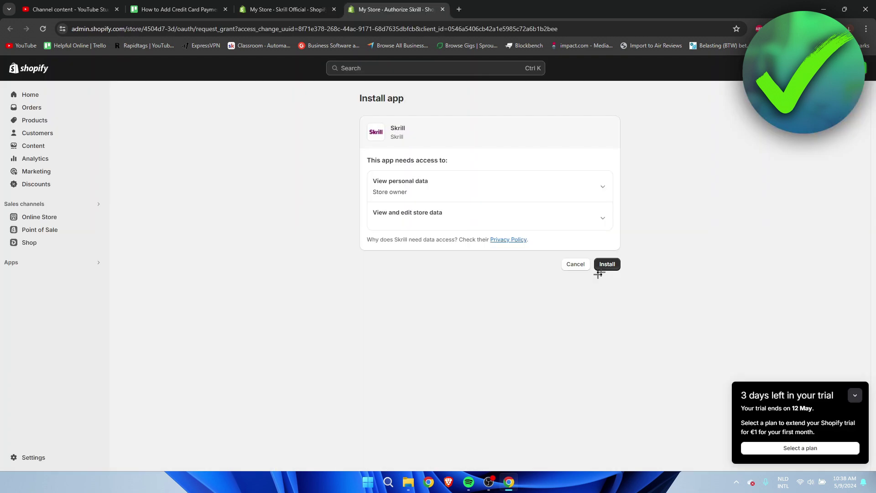
- Confirm installing the Skrill app so its empty Merchant ID, Email and Secret Word form loads
left_click(601, 270)
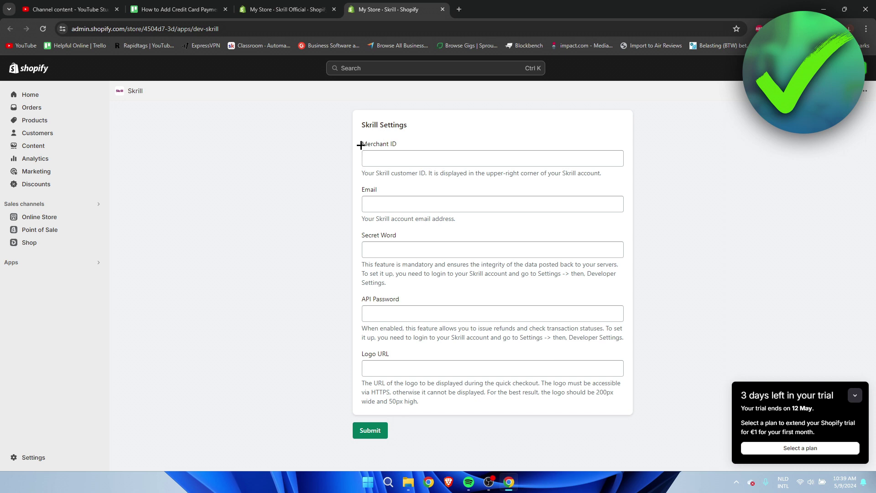
left_click_drag(360, 144, 435, 147)
left_click(434, 148)
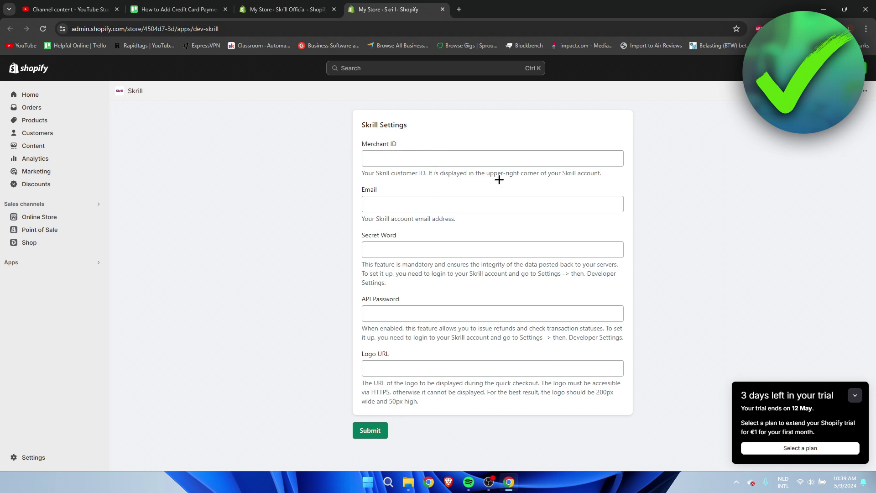